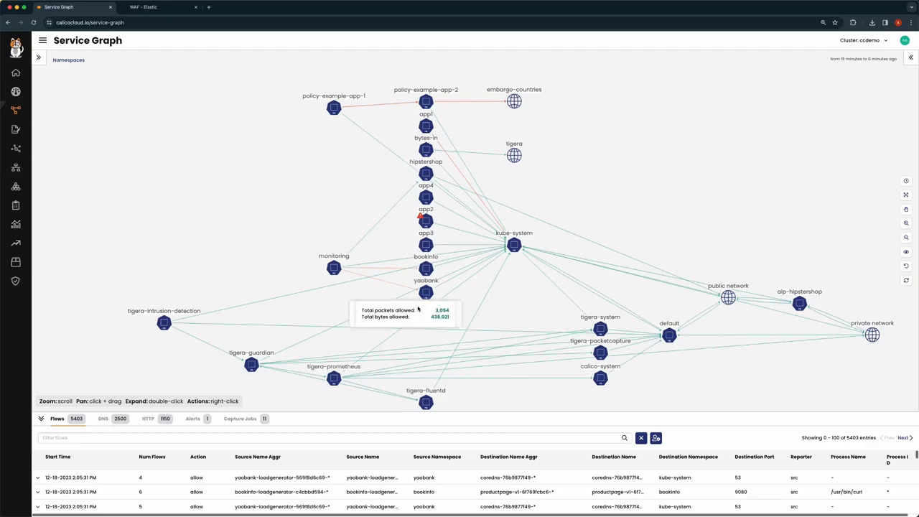
# - Initiate a packet capture for the kube-system namespace and name the job kube-system-capture
pyautogui.moveTo(514, 245); pyautogui.dragTo(207, 188)
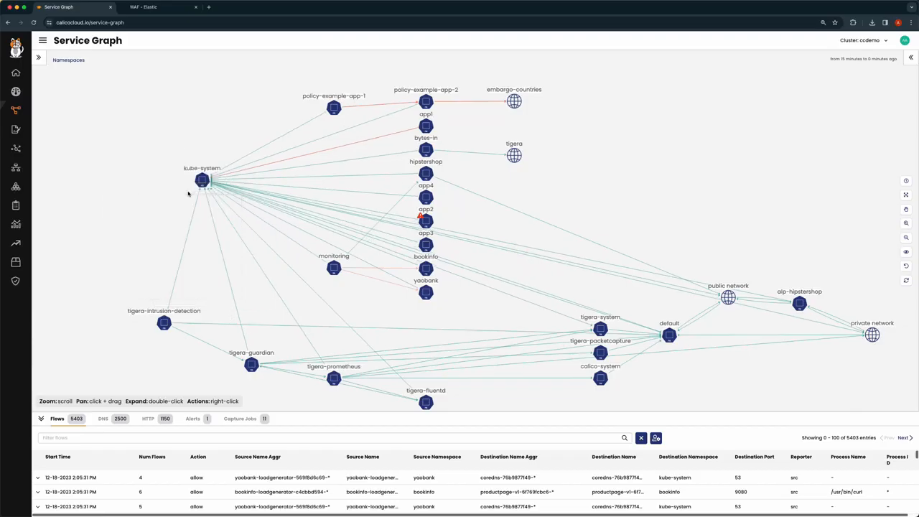
pyautogui.rightClick(203, 181)
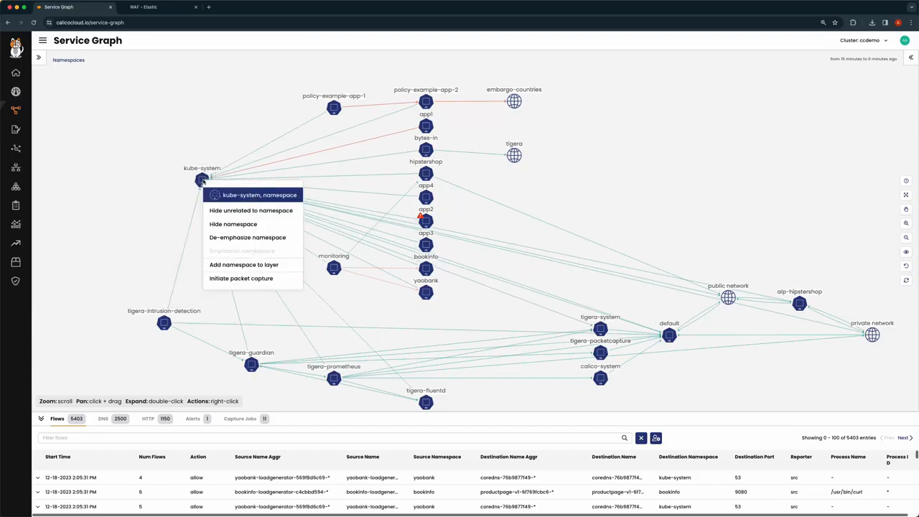
pyautogui.click(222, 279)
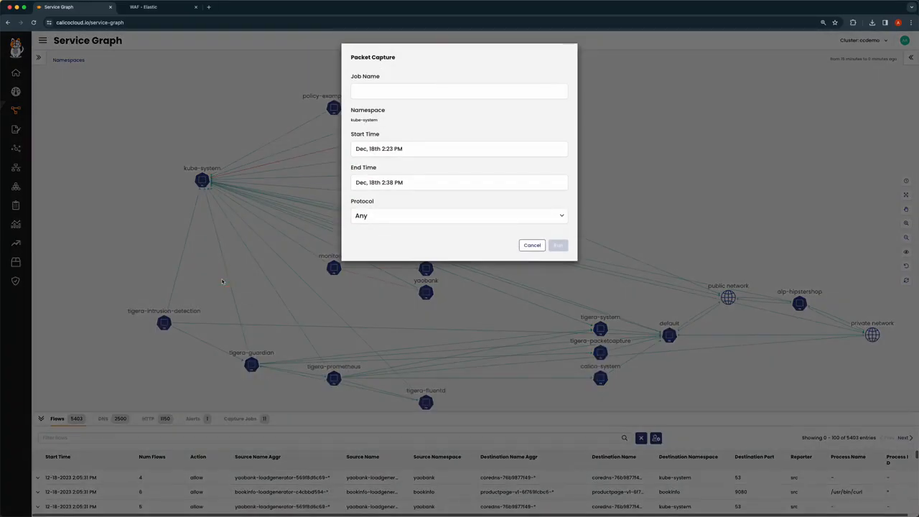
pyautogui.click(372, 92)
pyautogui.write('kube-system-capture')
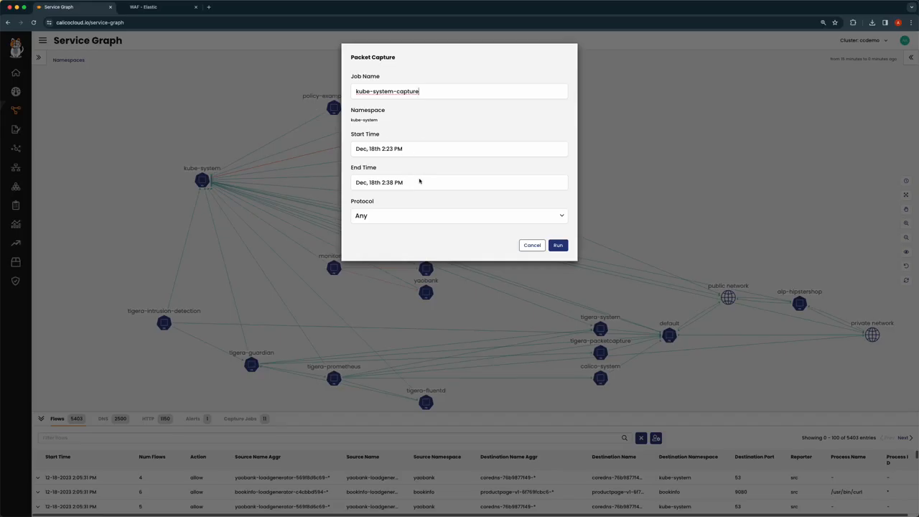
# - Try TCP as the capture protocol, set it back to Any and run the capture job
pyautogui.click(395, 220)
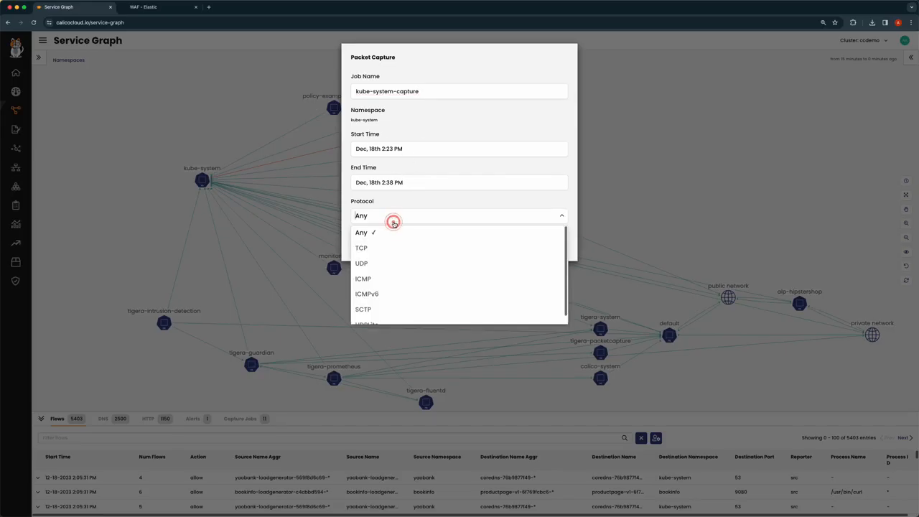
pyautogui.click(365, 251)
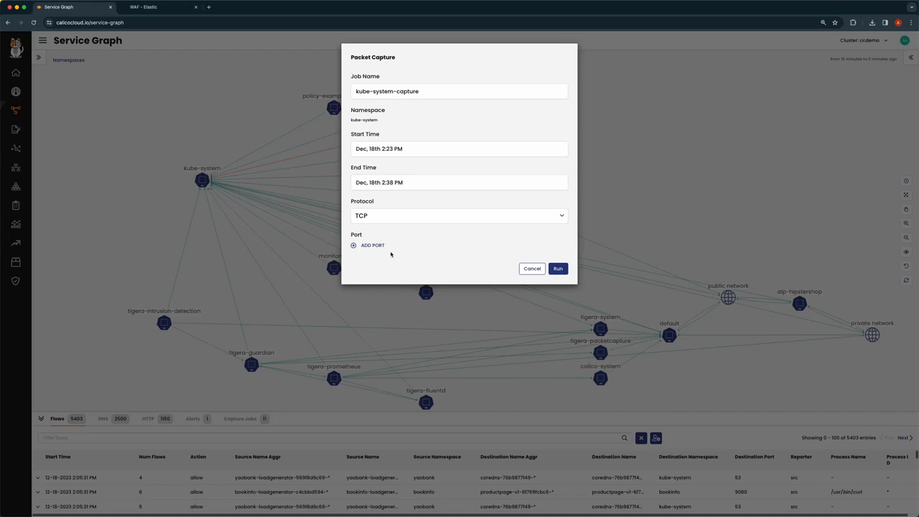
pyautogui.click(385, 218)
pyautogui.click(383, 230)
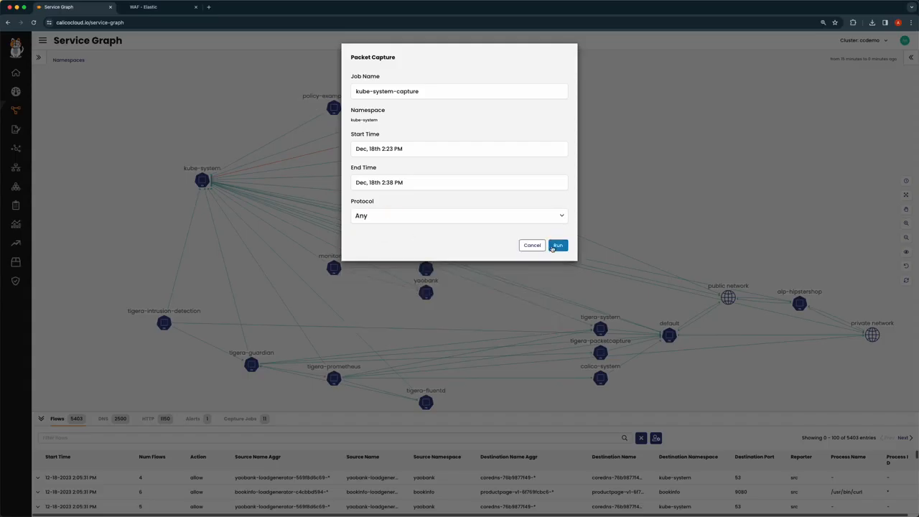
pyautogui.click(559, 246)
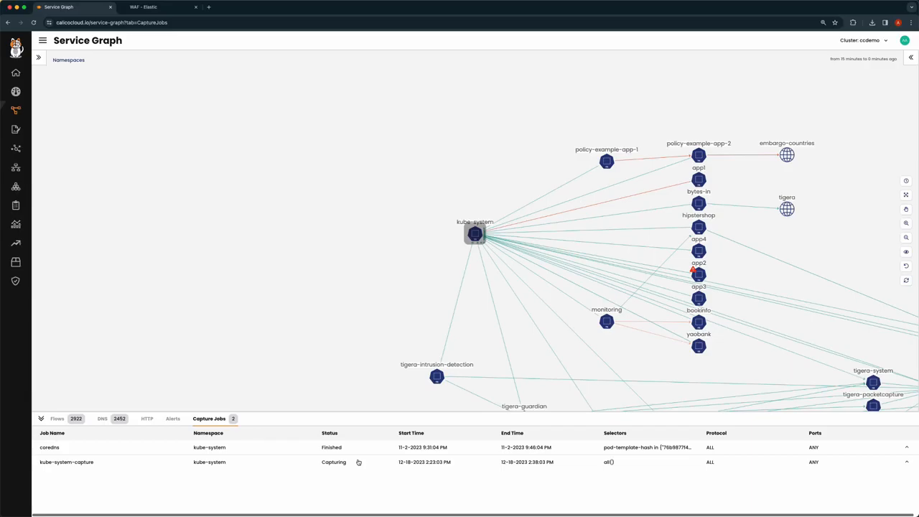
# - Move the bookinfo namespace clear of the crowded node column and expand it to its services
pyautogui.moveTo(495, 236)
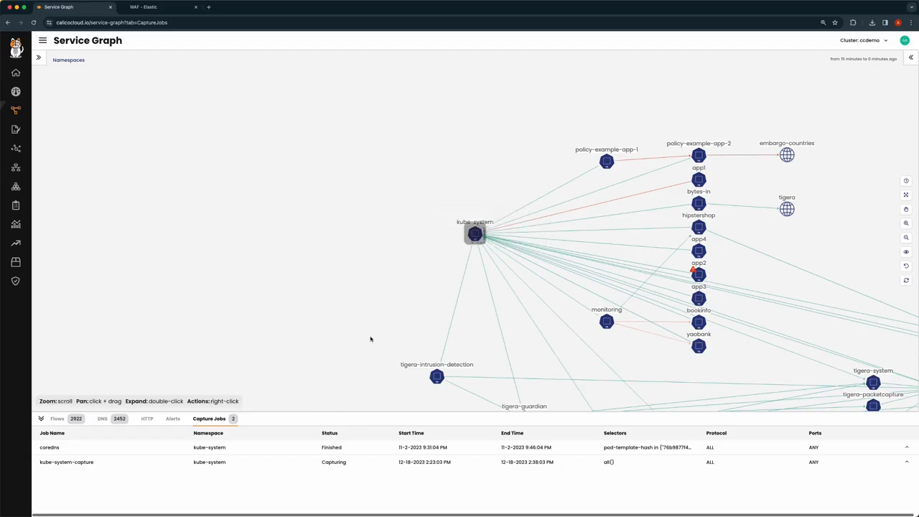
pyautogui.moveTo(372, 338); pyautogui.dragTo(280, 291)
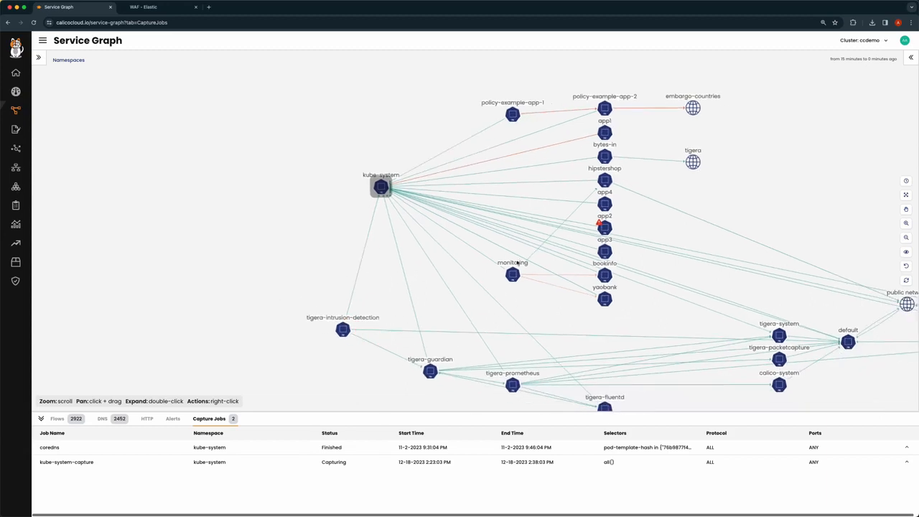
pyautogui.moveTo(604, 275); pyautogui.dragTo(318, 218)
pyautogui.doubleClick(316, 217)
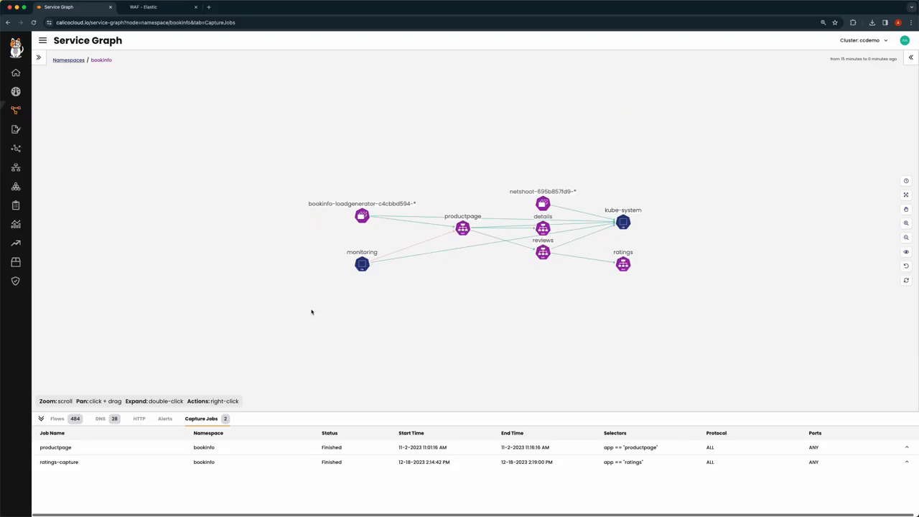
# - Spread out the reviews, details and ratings service groups so their connections are easier to follow
pyautogui.moveTo(543, 255); pyautogui.dragTo(537, 294)
pyautogui.moveTo(542, 229); pyautogui.dragTo(462, 176)
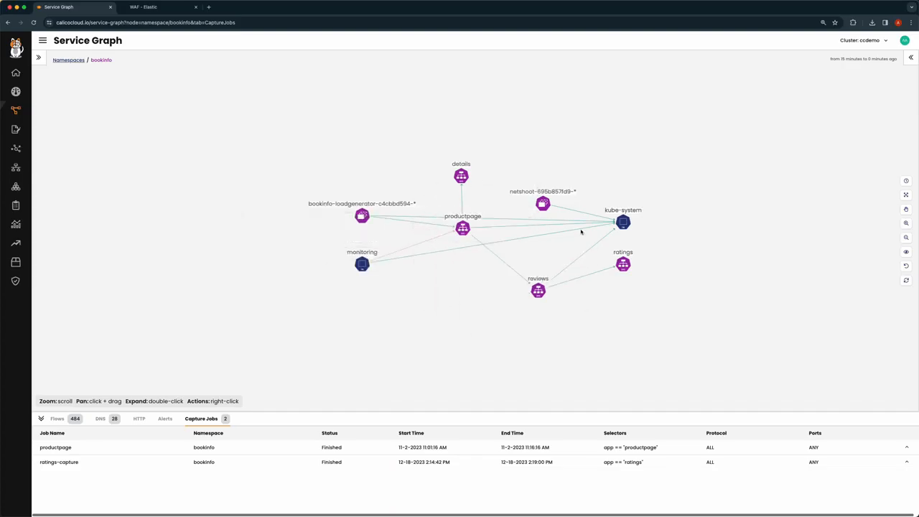
pyautogui.moveTo(621, 266); pyautogui.dragTo(625, 291)
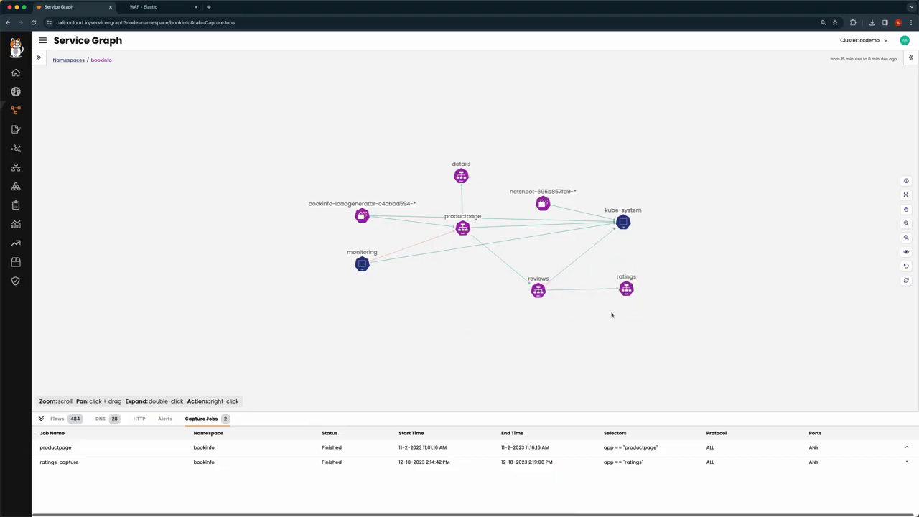
# - Try to run a packet capture on the ratings service group under the job name ratings-capture
pyautogui.rightClick(625, 290)
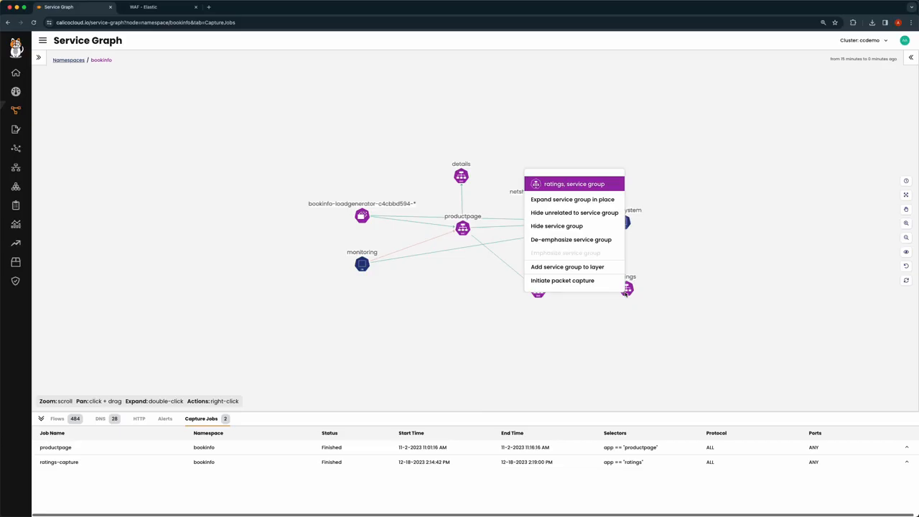
pyautogui.click(574, 281)
pyautogui.click(418, 93)
pyautogui.write('ratings-capture')
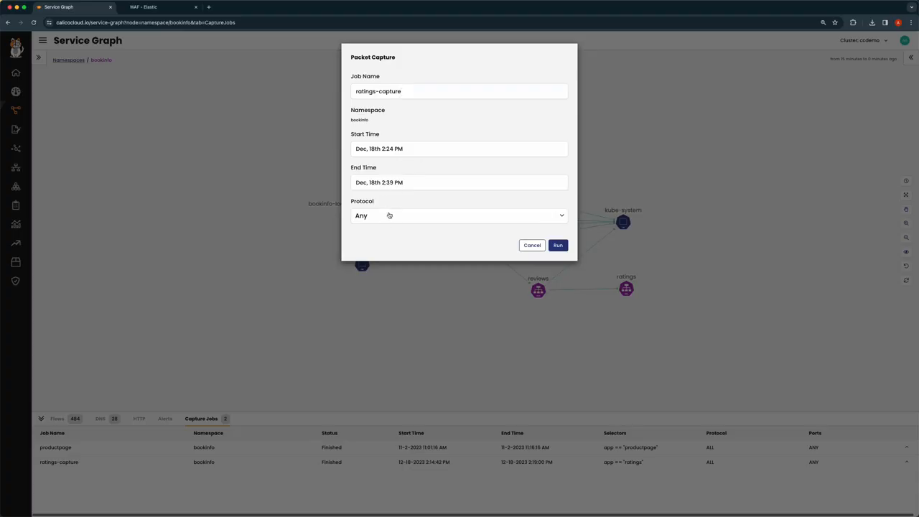
pyautogui.click(561, 248)
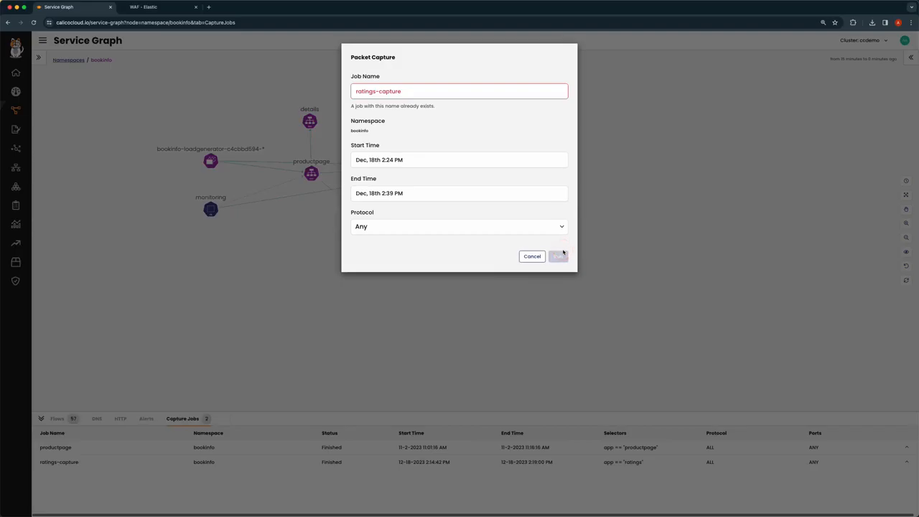
# - Change the capture job name to ratings-capture-1 and run it
pyautogui.click(420, 90)
pyautogui.write('-1')
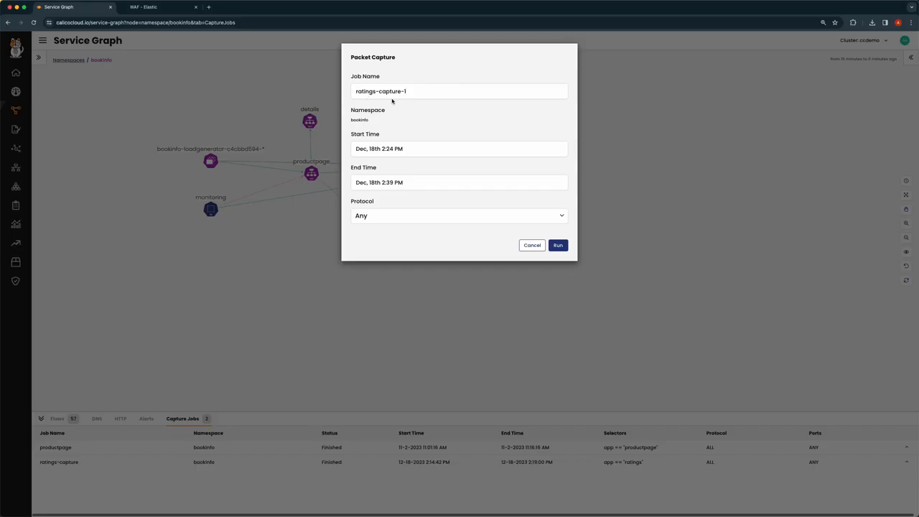
pyautogui.click(566, 245)
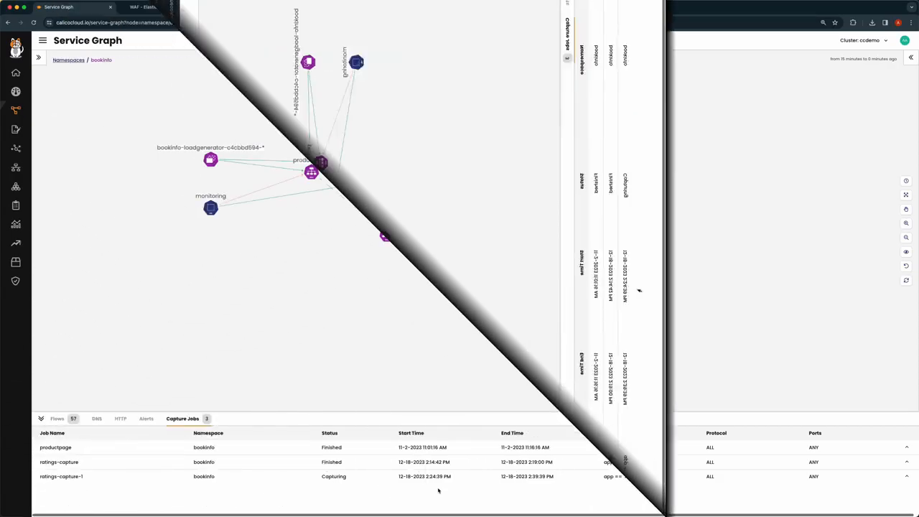
# - Return from the bookinfo namespace to the all-namespaces view and reload the service graph
pyautogui.click(66, 61)
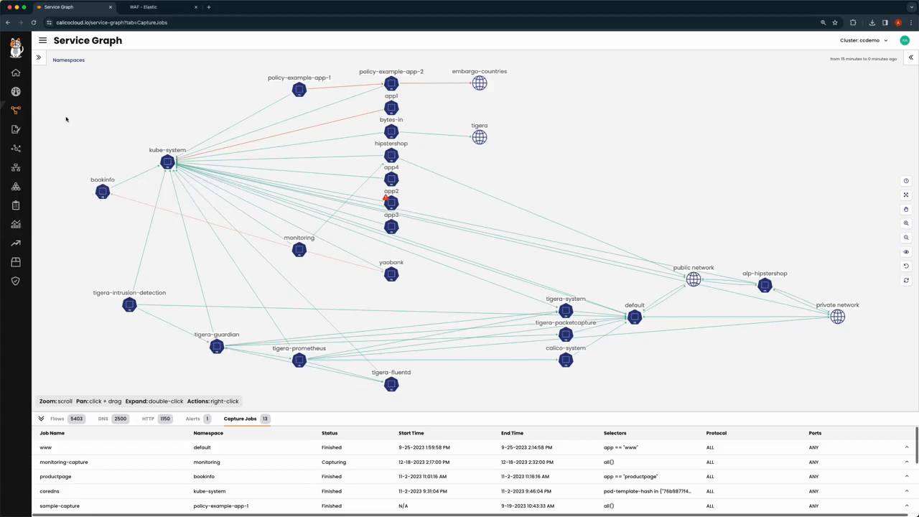
pyautogui.moveTo(78, 115); pyautogui.dragTo(151, 153)
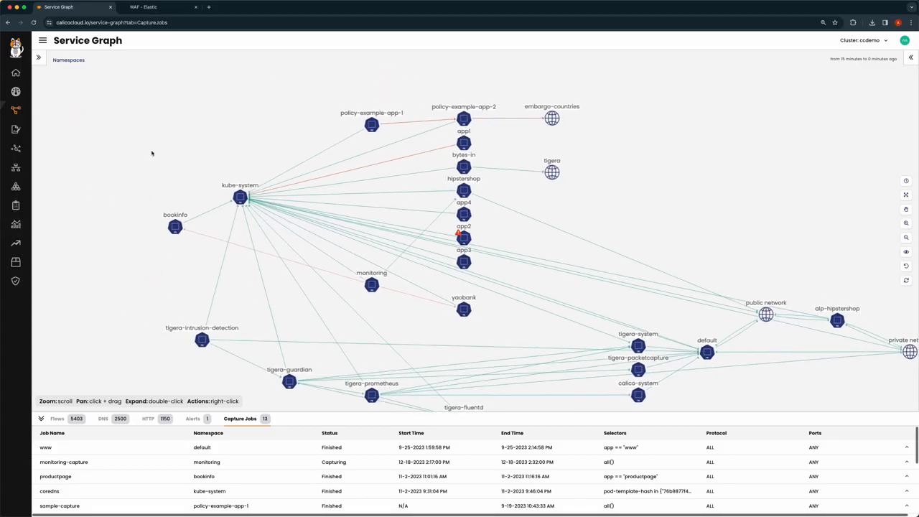
pyautogui.click(53, 59)
pyautogui.click(16, 109)
pyautogui.click(50, 81)
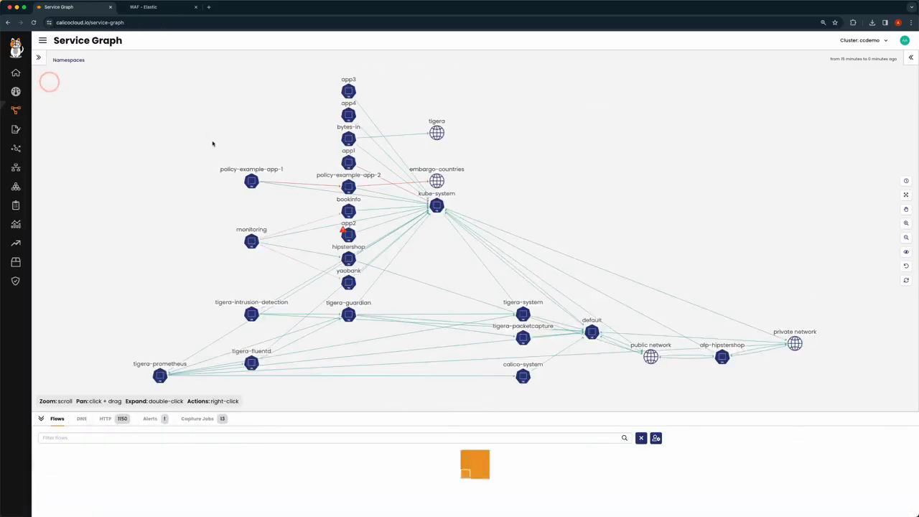
# - Enlarge the details area, list all capture jobs and view the actions available for the www job
pyautogui.moveTo(304, 411); pyautogui.dragTo(308, 248)
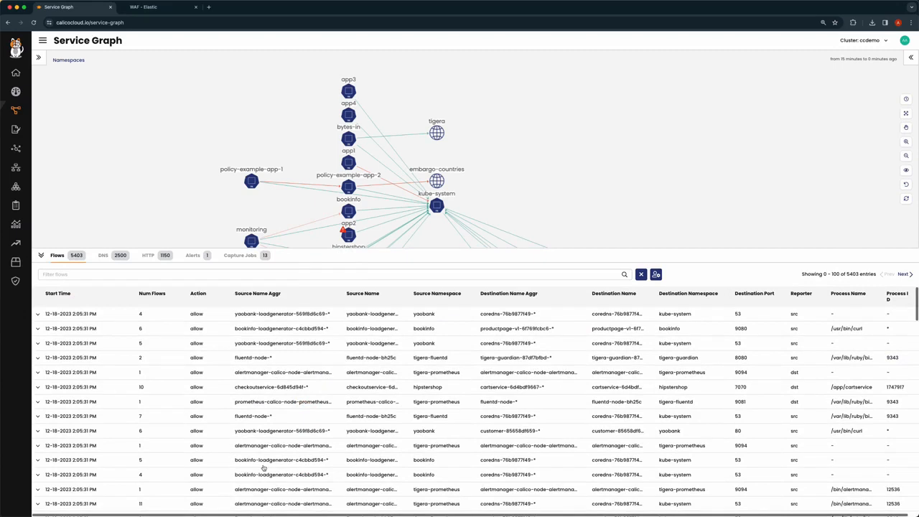
pyautogui.click(256, 258)
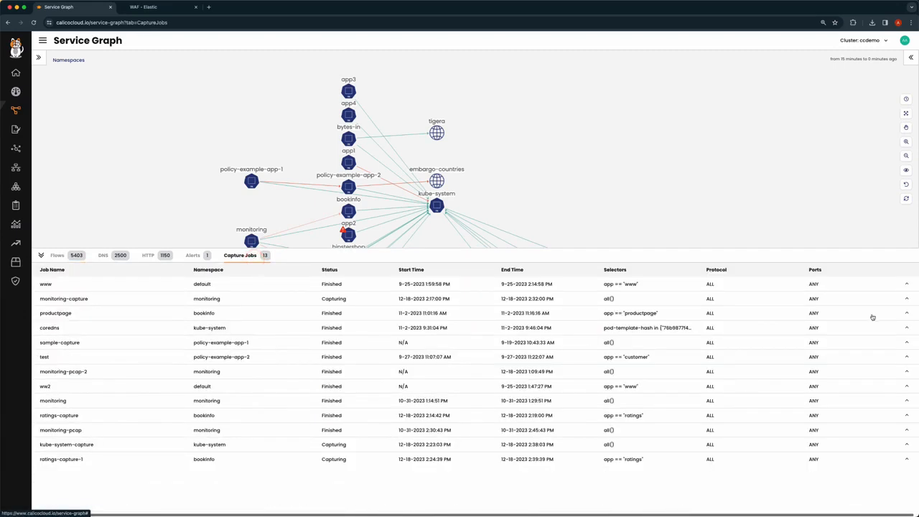
pyautogui.click(895, 280)
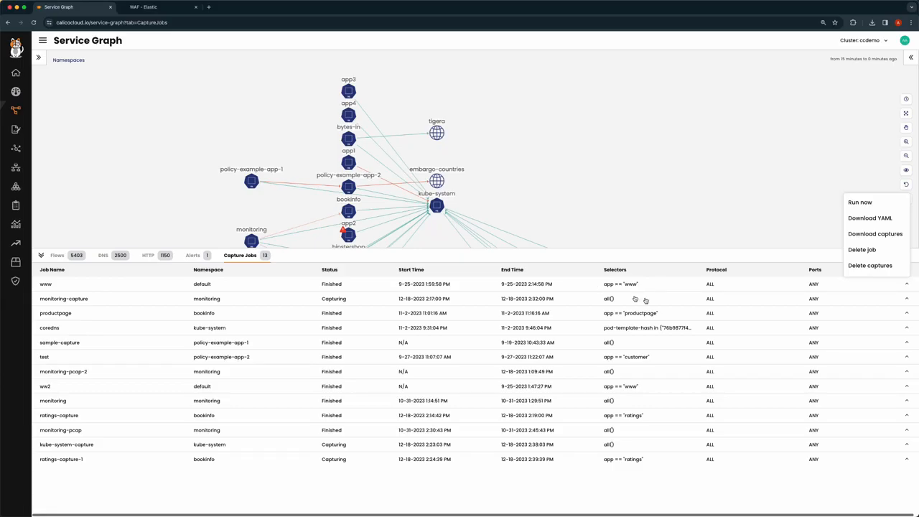
pyautogui.click(727, 494)
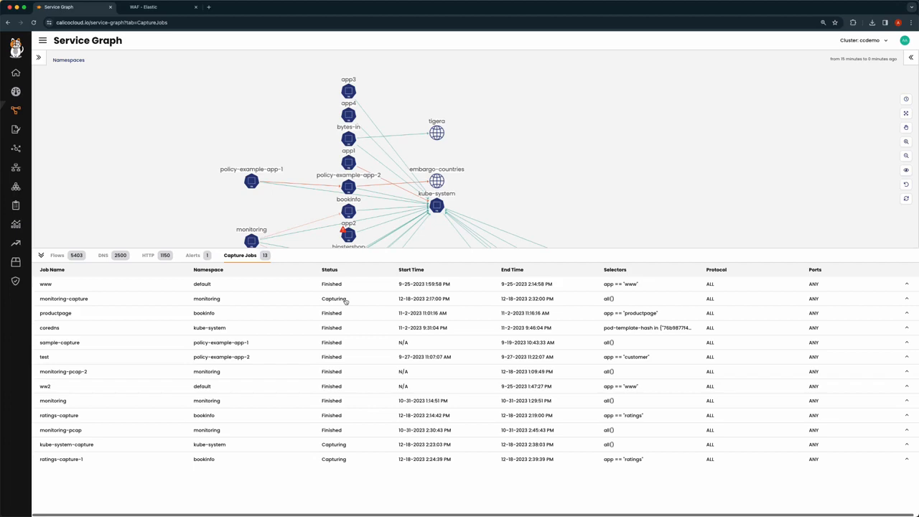
# - Stop the running capture jobs monitoring-capture, kube-system-capture and ratings-capture-1
pyautogui.click(909, 300)
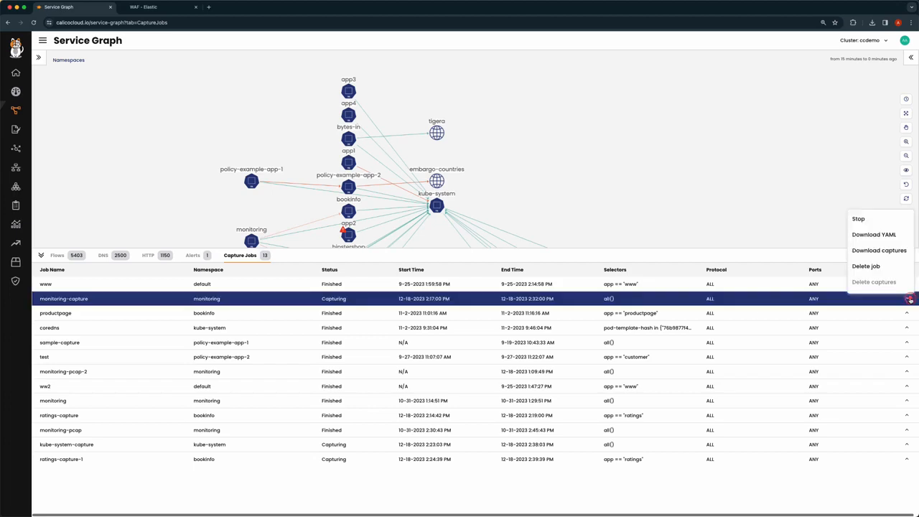
pyautogui.click(866, 220)
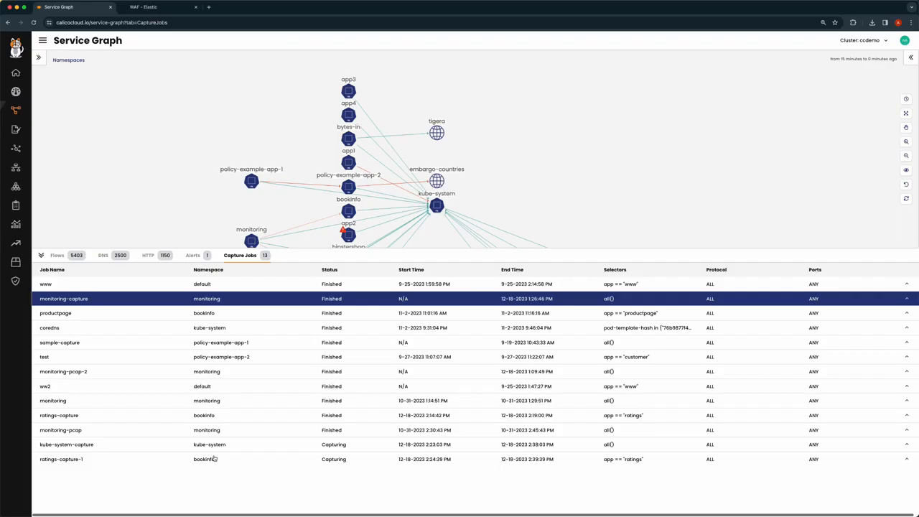
pyautogui.click(907, 445)
pyautogui.click(856, 367)
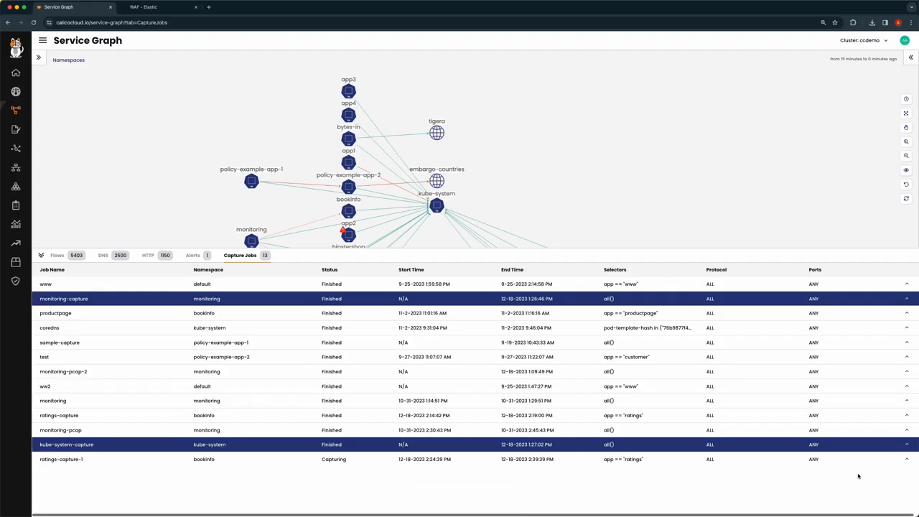
pyautogui.click(907, 458)
pyautogui.click(907, 460)
pyautogui.click(907, 460)
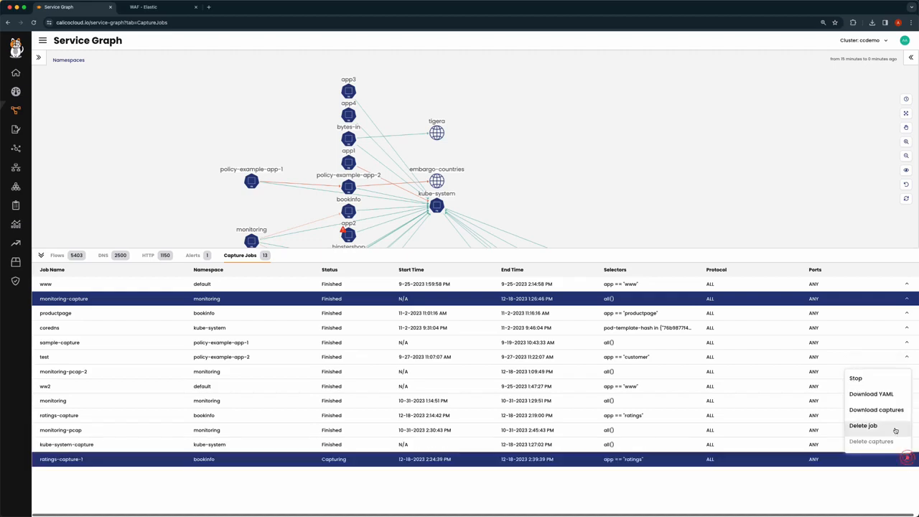
pyautogui.click(865, 378)
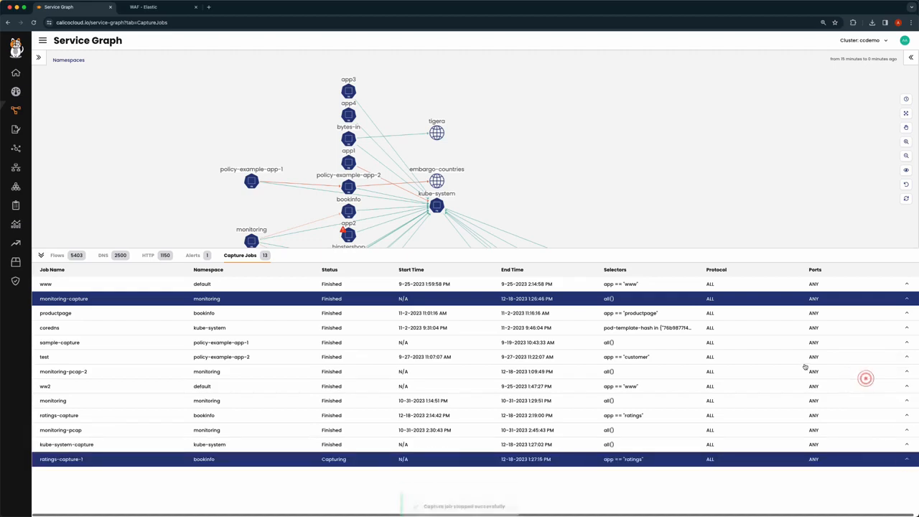
pyautogui.click(910, 298)
pyautogui.click(910, 464)
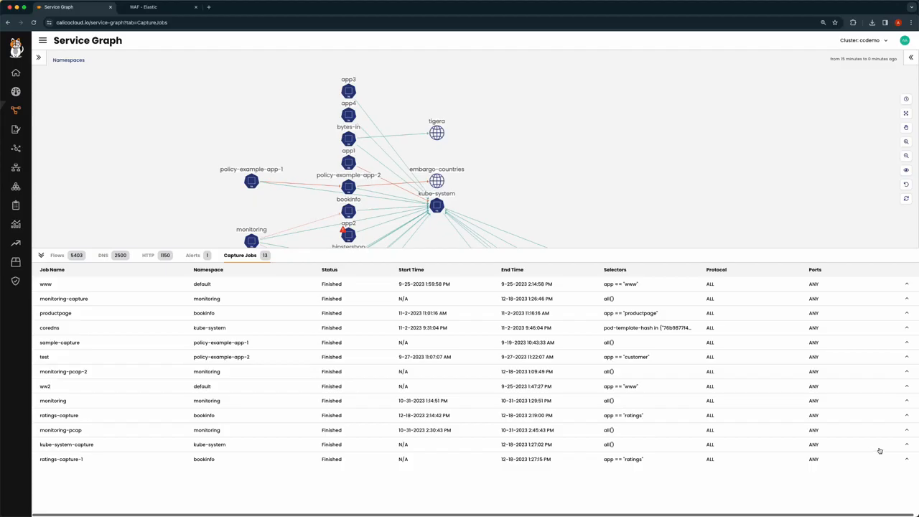
# - Download the captures of the kube-system-capture job
pyautogui.click(907, 446)
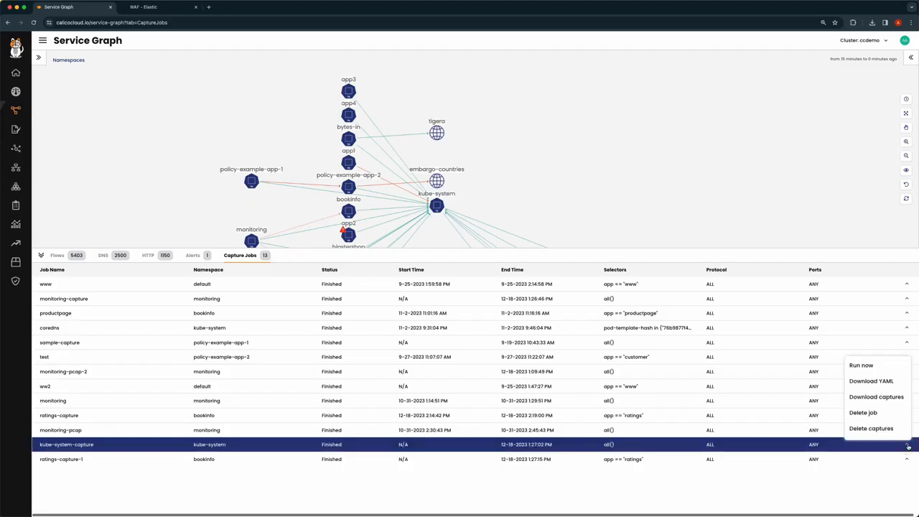
pyautogui.click(896, 400)
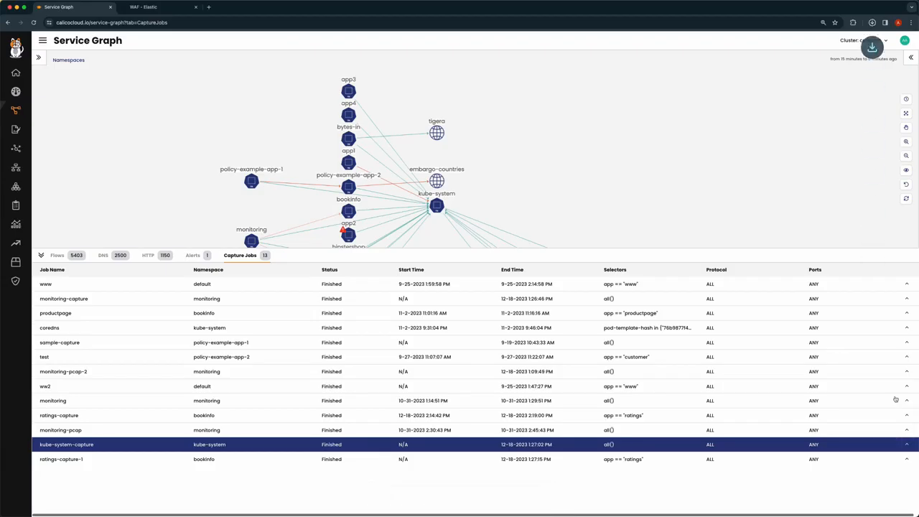
# - Download the captures of the ratings-capture-1 job
pyautogui.click(906, 460)
pyautogui.click(875, 476)
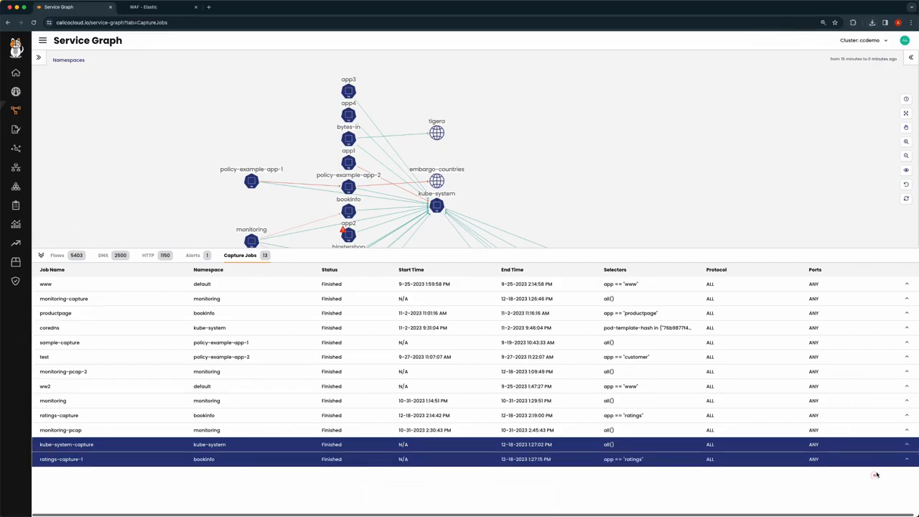
pyautogui.click(875, 441)
pyautogui.click(907, 461)
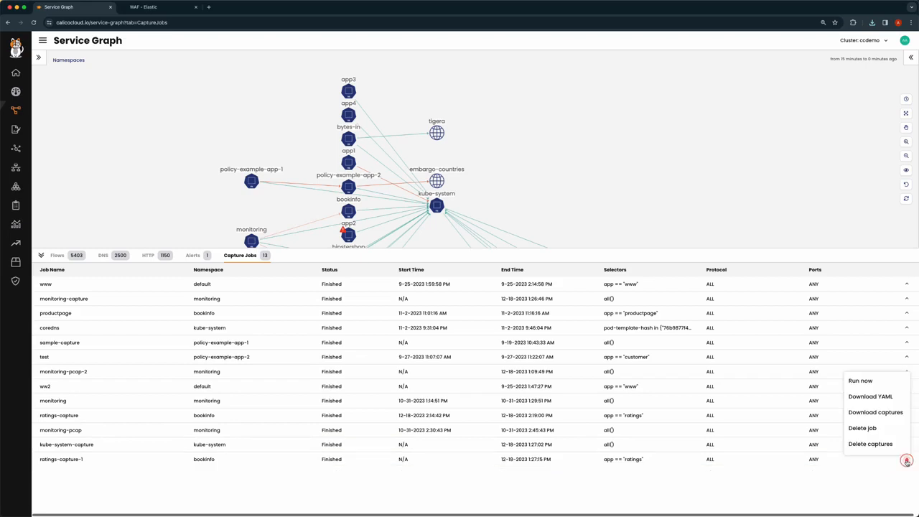
pyautogui.click(887, 416)
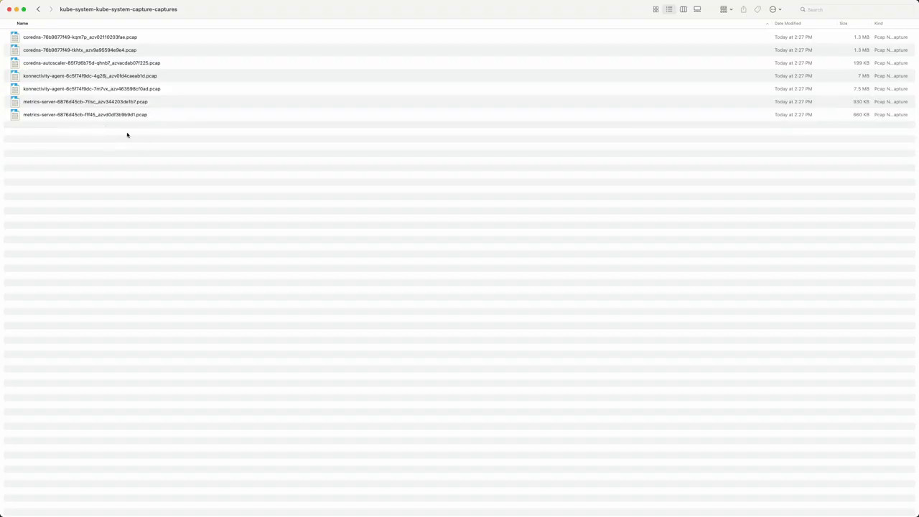
# - Open the coredns-76b9877f49-kqm7p capture file from the kube-system captures folder in Wireshark, enlarge its window and examine the recorded packets
pyautogui.click(47, 40)
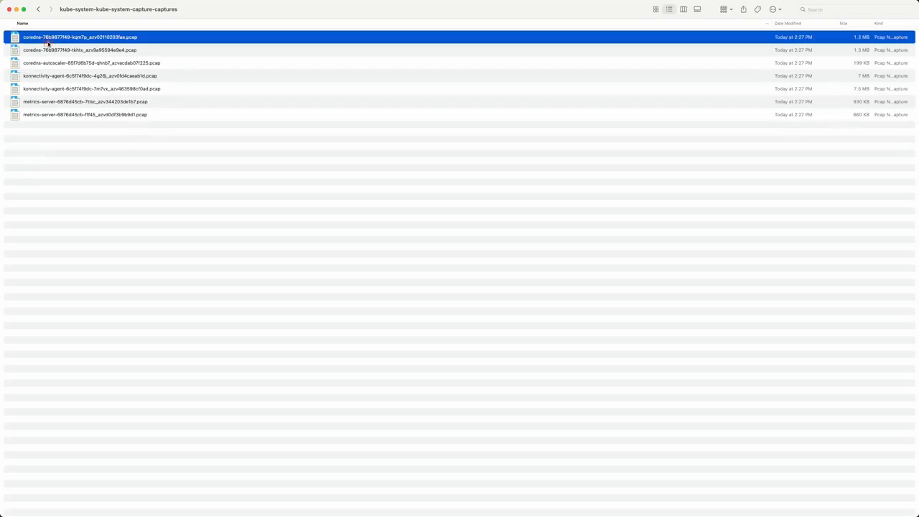
pyautogui.doubleClick(46, 41)
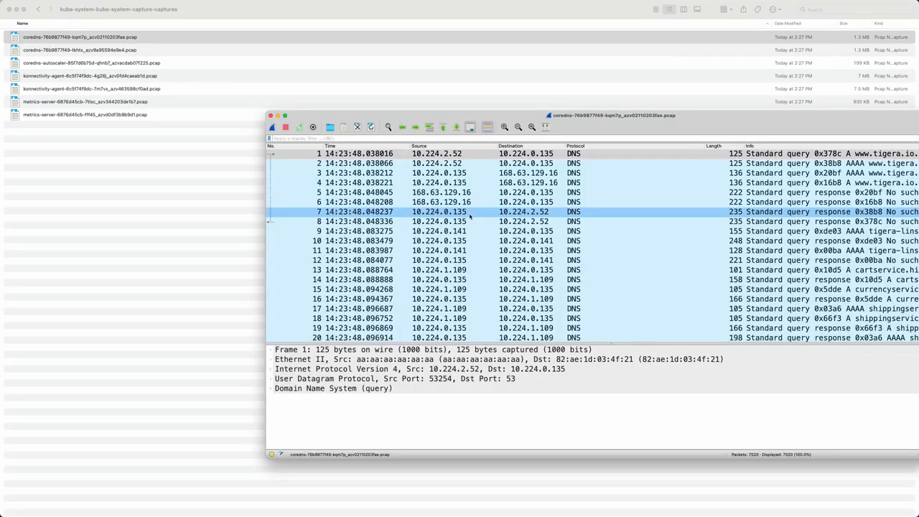
pyautogui.scroll(-7, 469, 215)
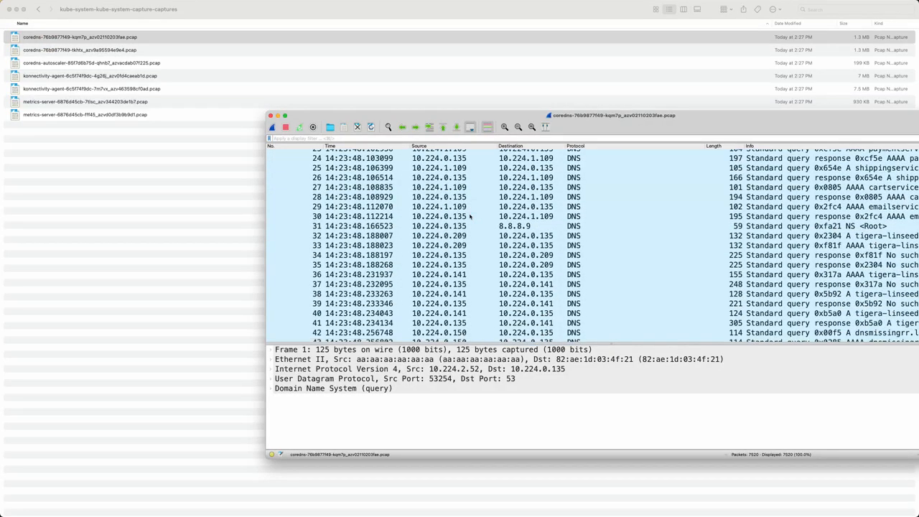
pyautogui.click(428, 102)
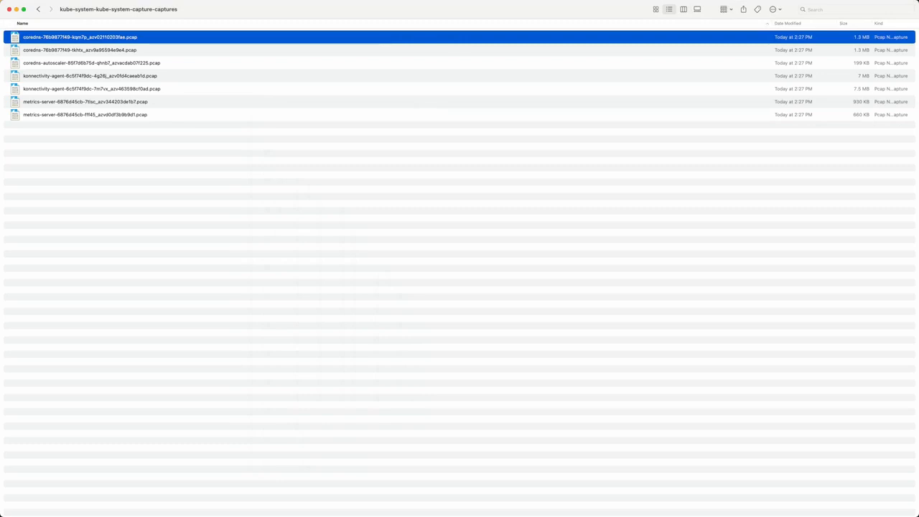
pyautogui.click(917, 381)
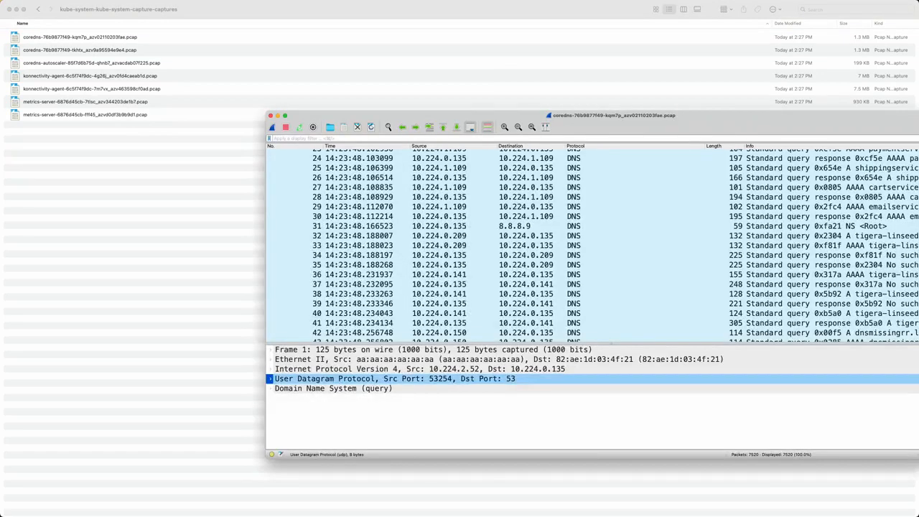
pyautogui.hotkey('ctrl', 'alt', 'Return')
pyautogui.scroll(3, 226, 105)
pyautogui.scroll(5, 225, 105)
pyautogui.scroll(-20, 206, 318)
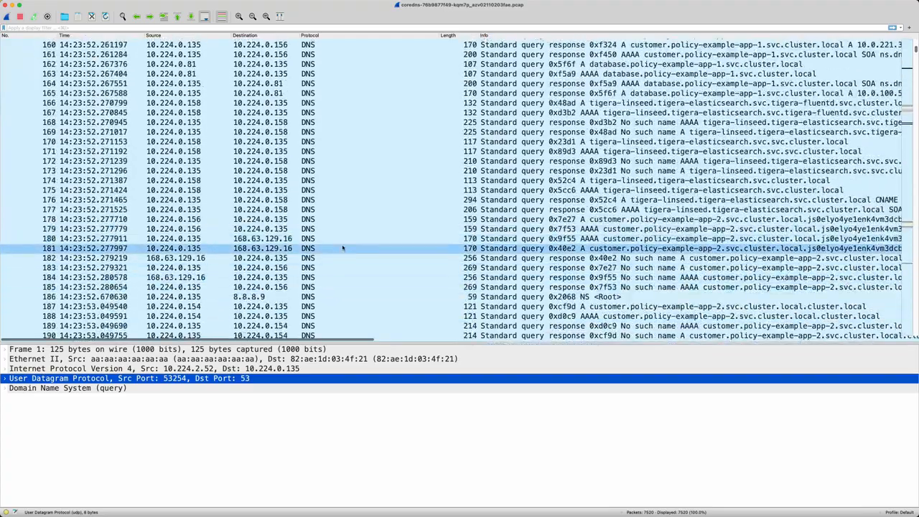
pyautogui.scroll(-20, 342, 247)
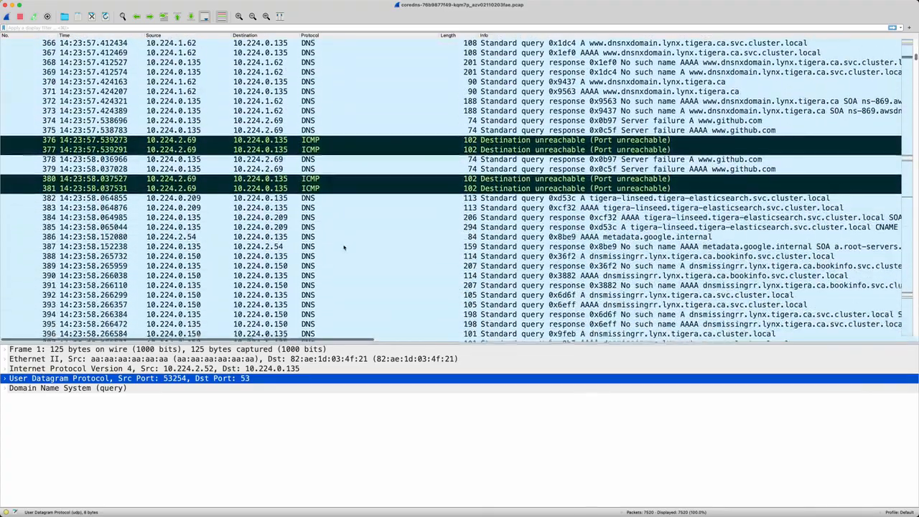
pyautogui.scroll(-14, 325, 170)
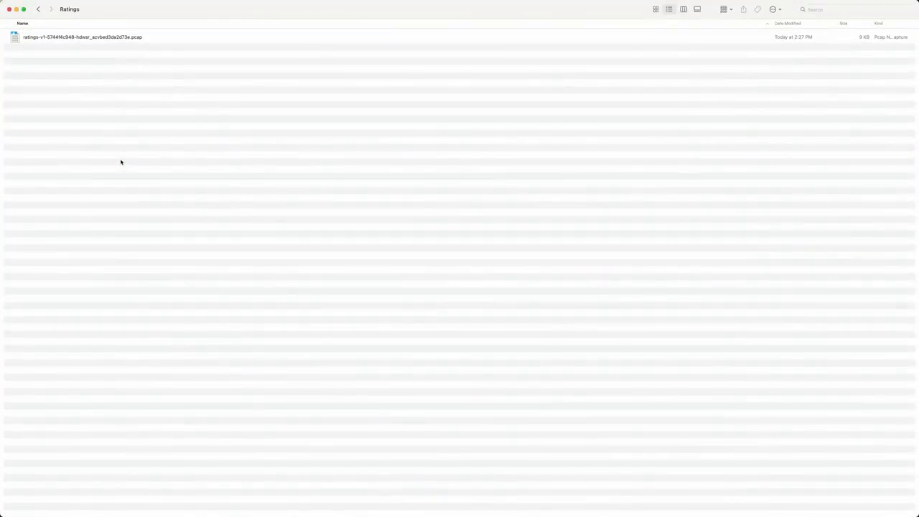
# - Switch back to the service graph in the browser and run the ratings-capture-1 job again
pyautogui.click(121, 162)
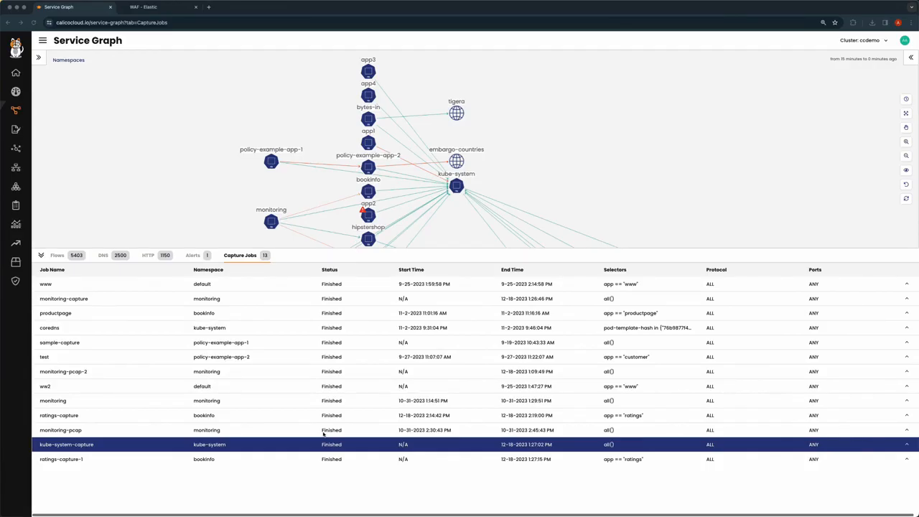
pyautogui.click(289, 464)
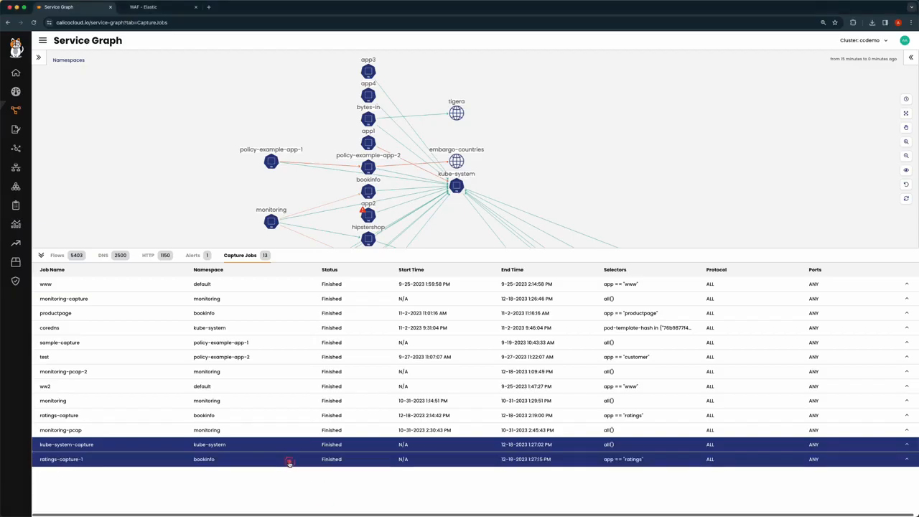
pyautogui.click(285, 441)
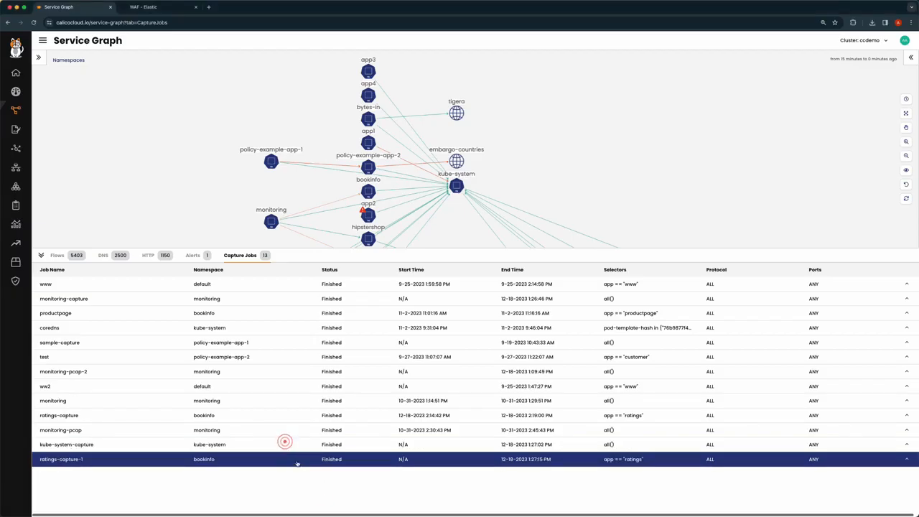
pyautogui.click(906, 460)
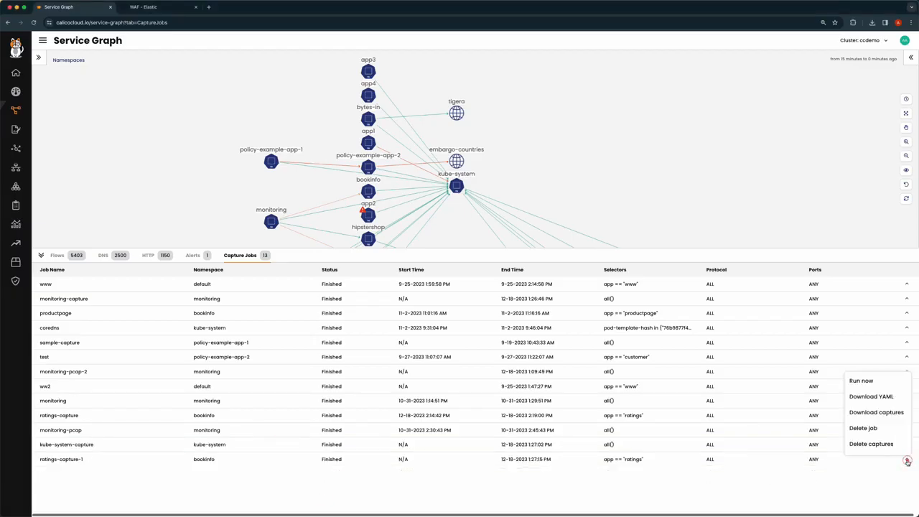
pyautogui.click(865, 381)
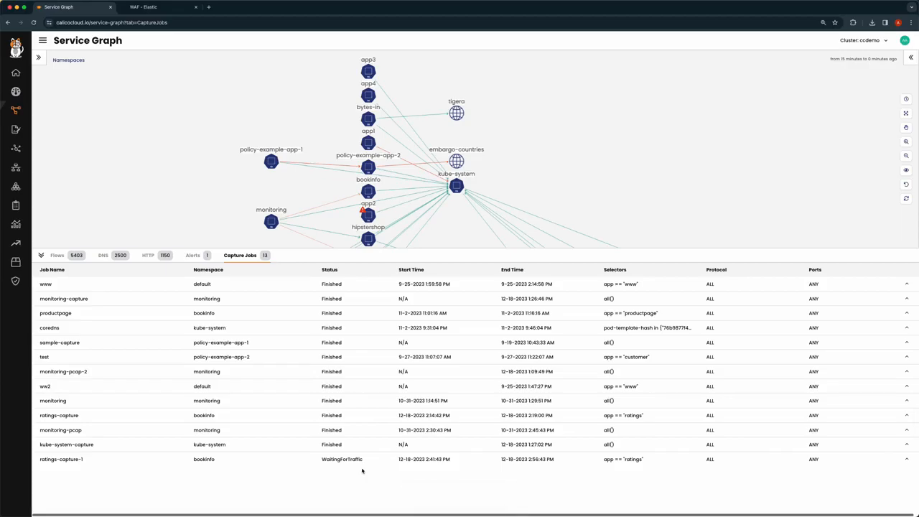
# - Download the YAML of the kube-system-capture job
pyautogui.click(907, 445)
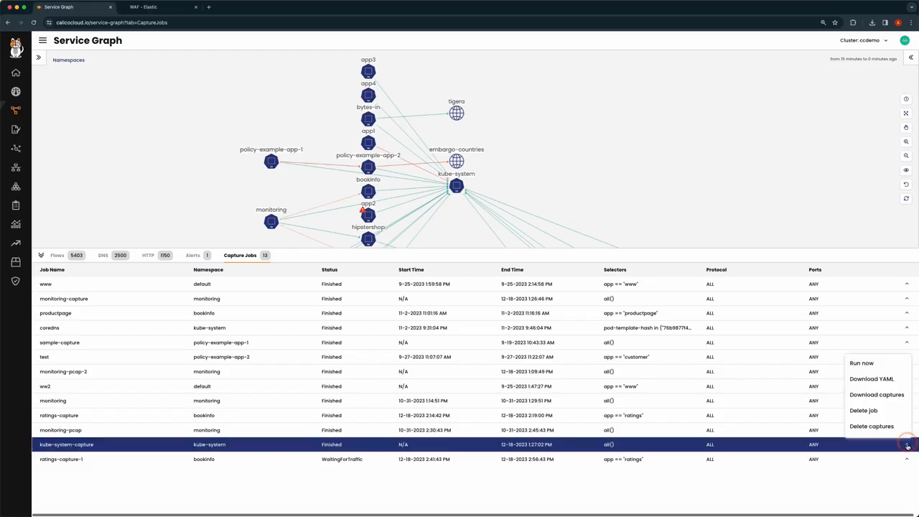
pyautogui.click(872, 381)
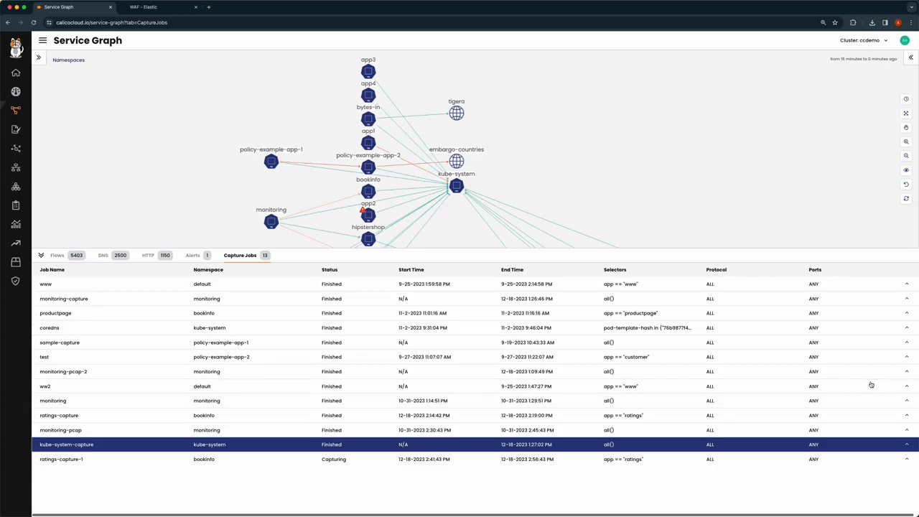
# - Delete the capture jobs ww2 and monitoring-pcap-2
pyautogui.click(906, 386)
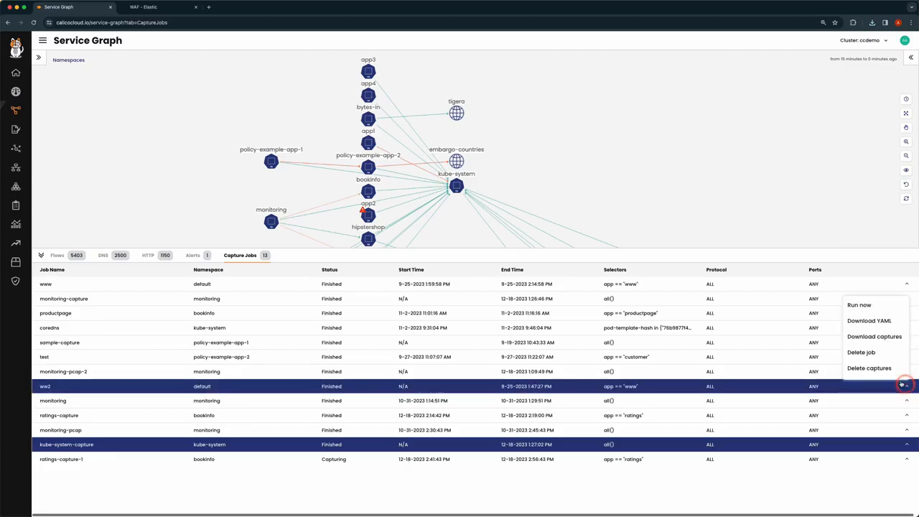
pyautogui.click(865, 352)
pyautogui.click(906, 371)
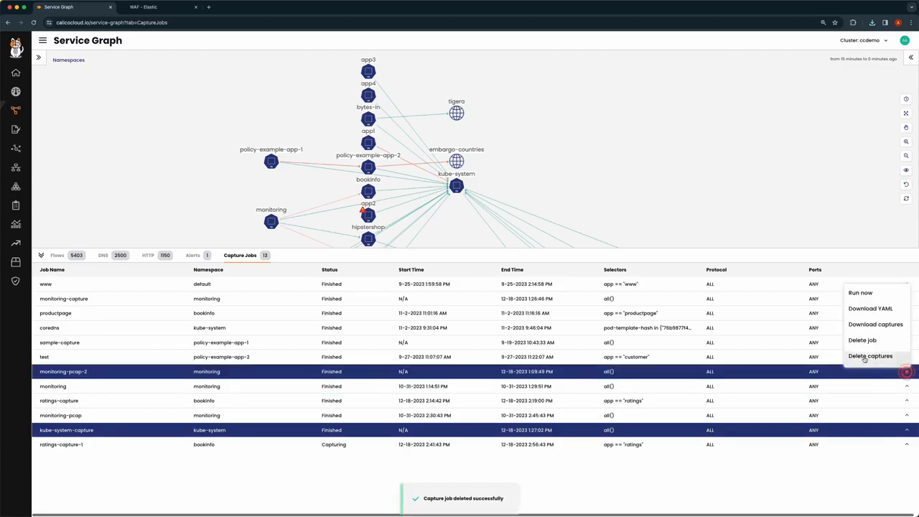
pyautogui.click(860, 340)
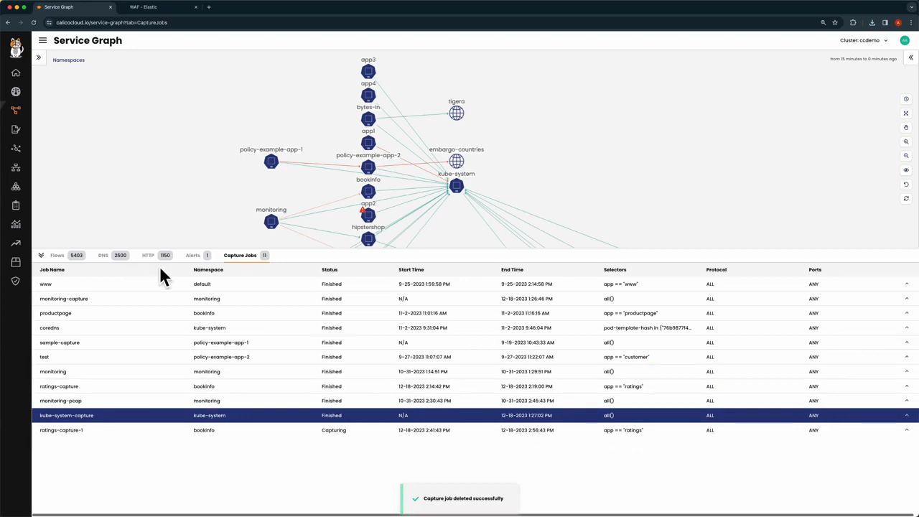